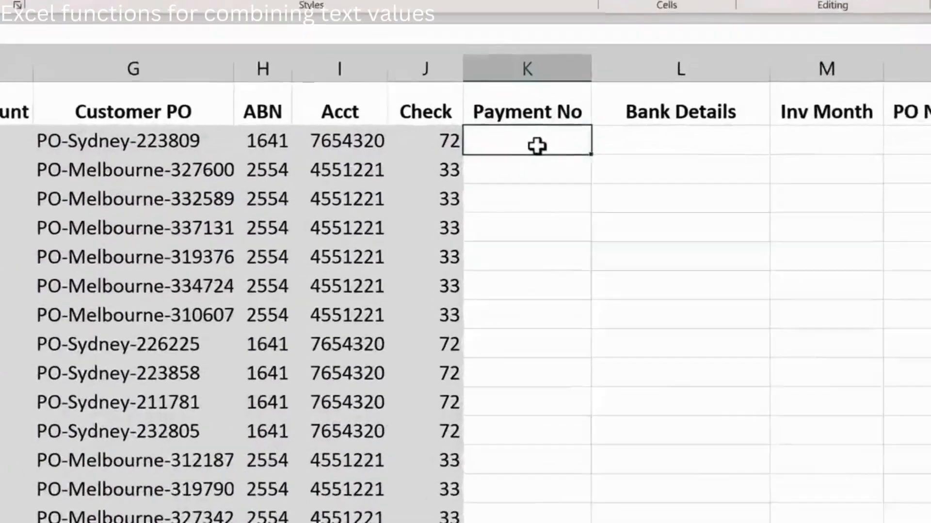
- Enter a CONCATENATE formula in K2 that joins the document number in A2, an underscore "_" and the payment number in B2
text(=)
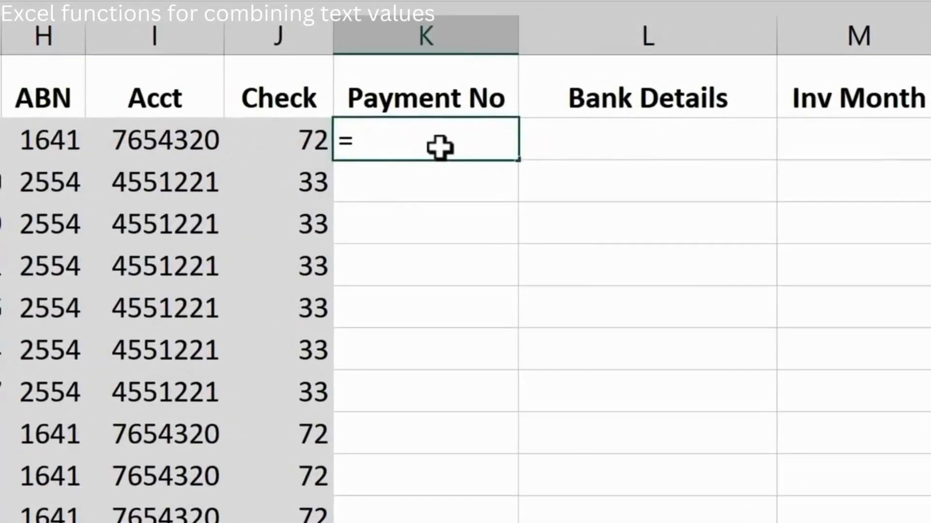
text(conc)
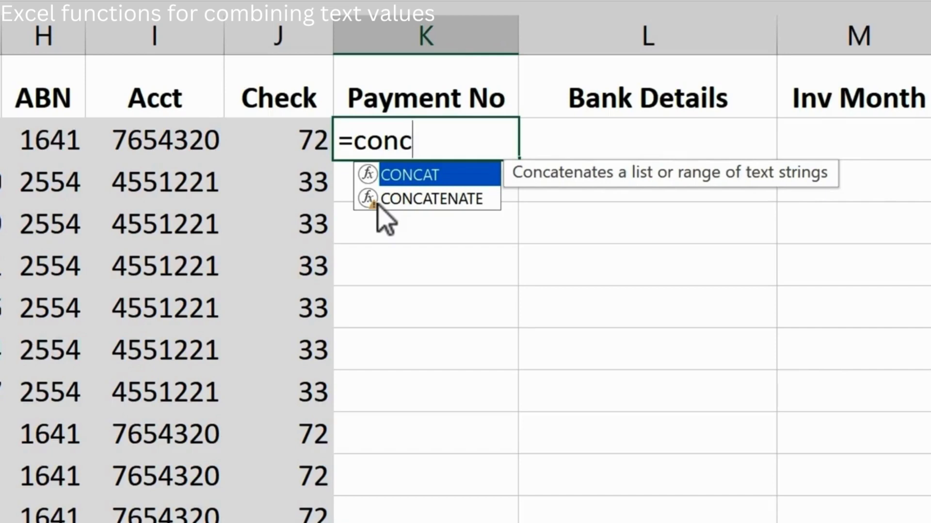
click(407, 202)
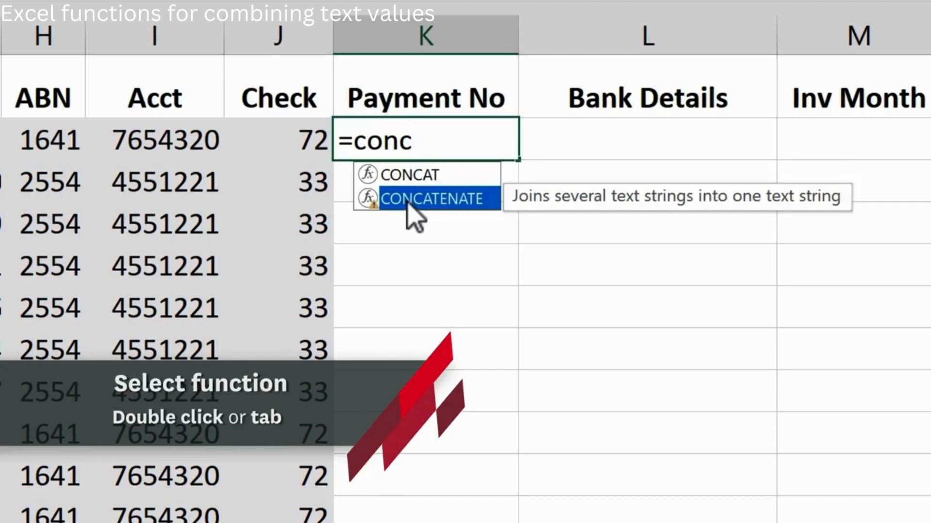
double_click(406, 202)
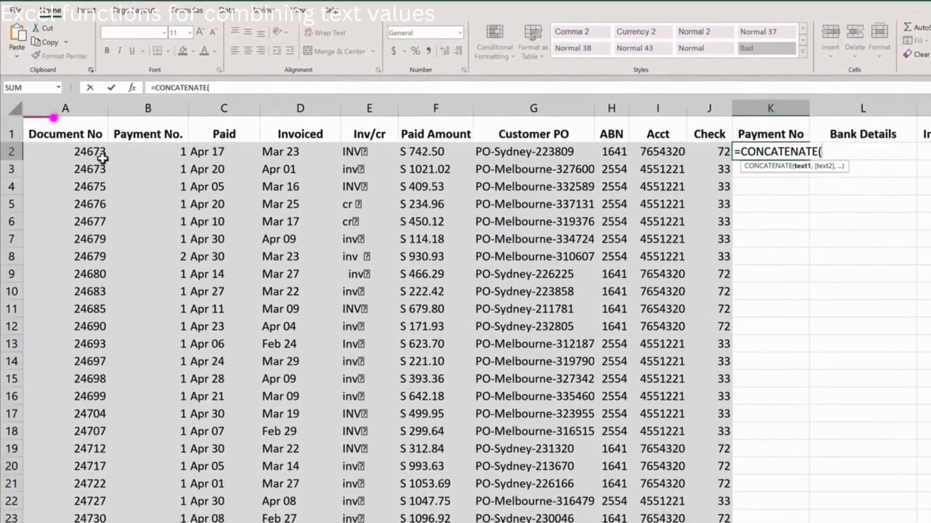
click(86, 152)
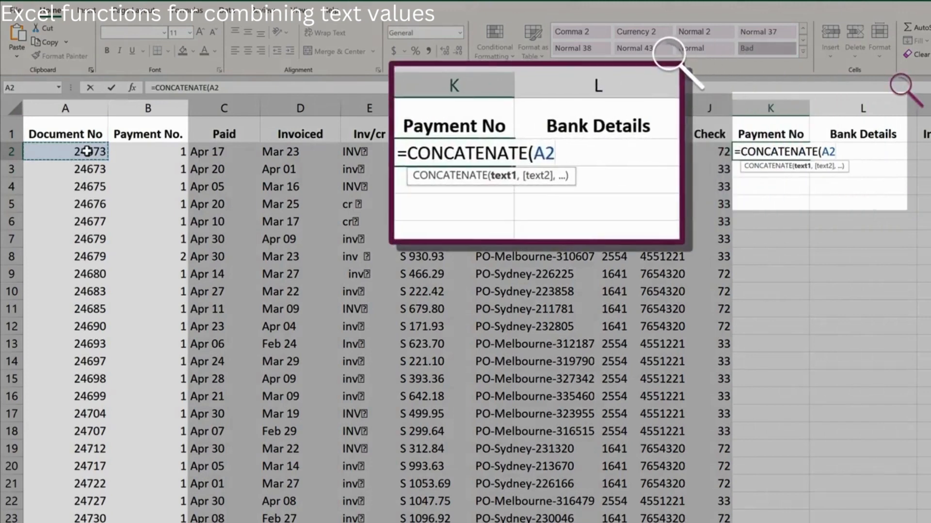
text(,)
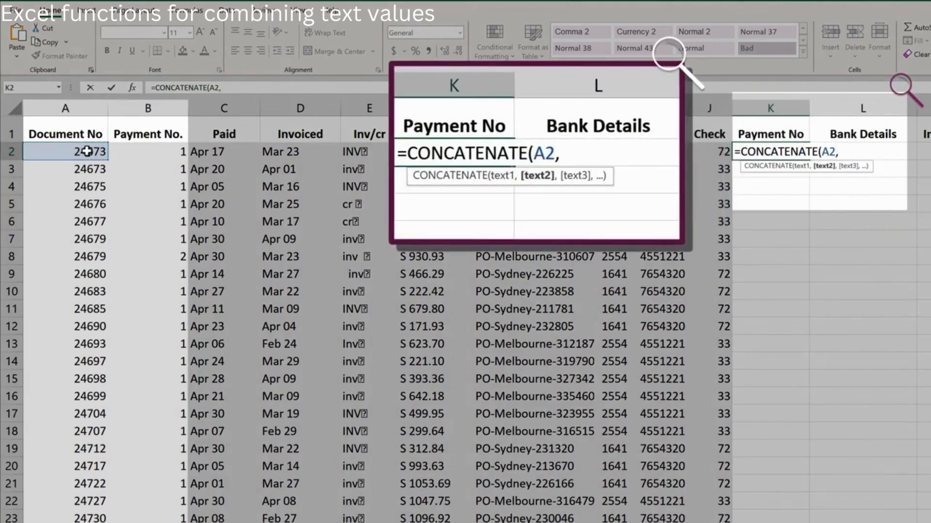
text(_)
key(BackSpace)
text("_",)
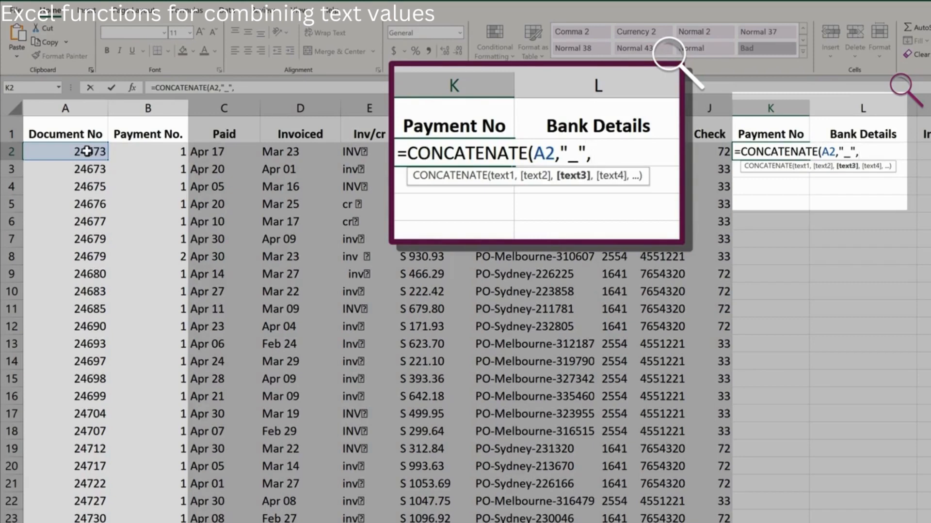
click(141, 151)
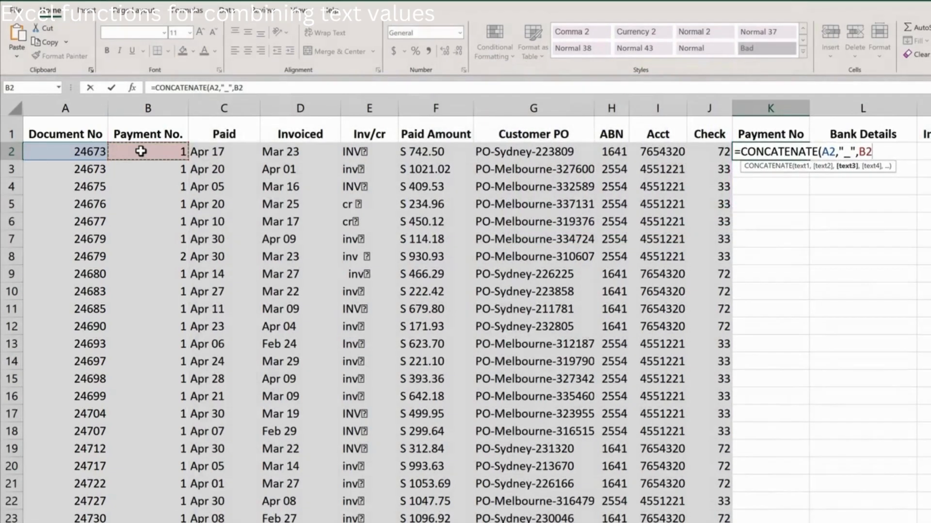
key(Return)
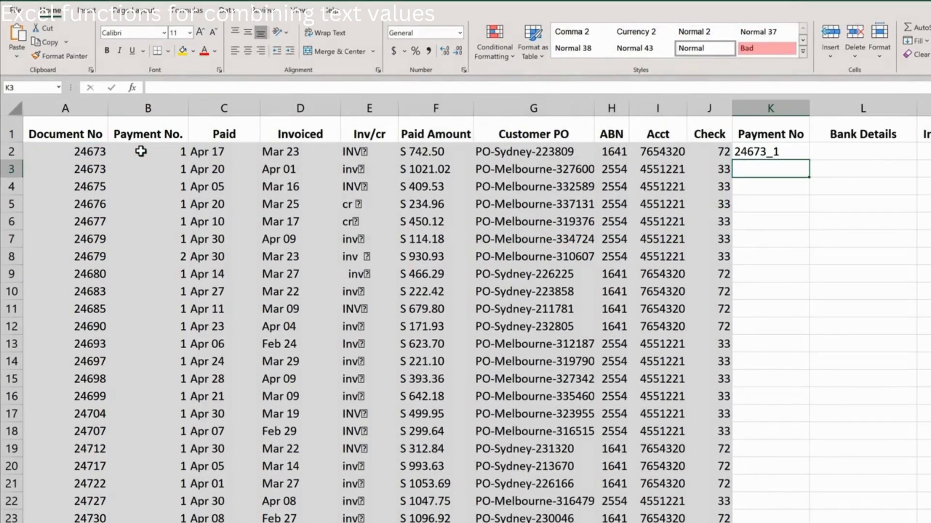
- Fill the K2 formula down the whole Payment No column to the end of the data
click(791, 151)
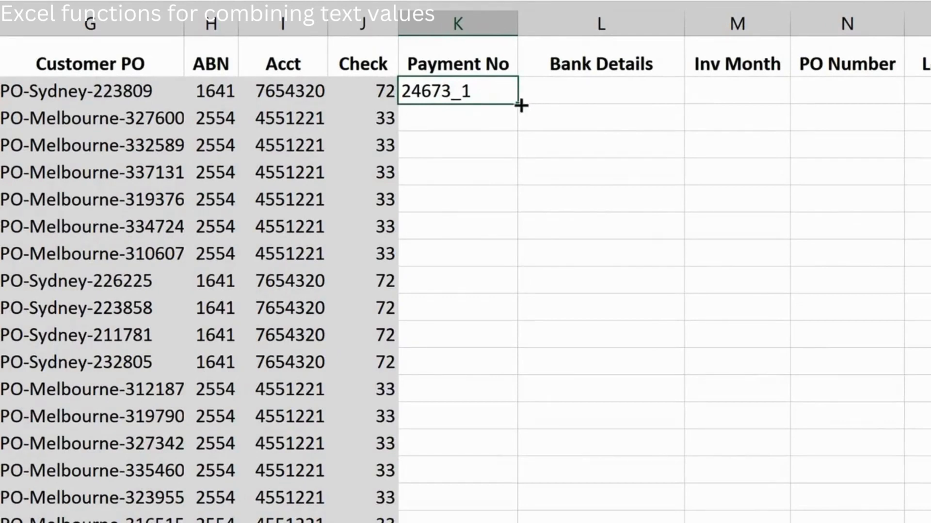
drag(518, 104, 534, 372)
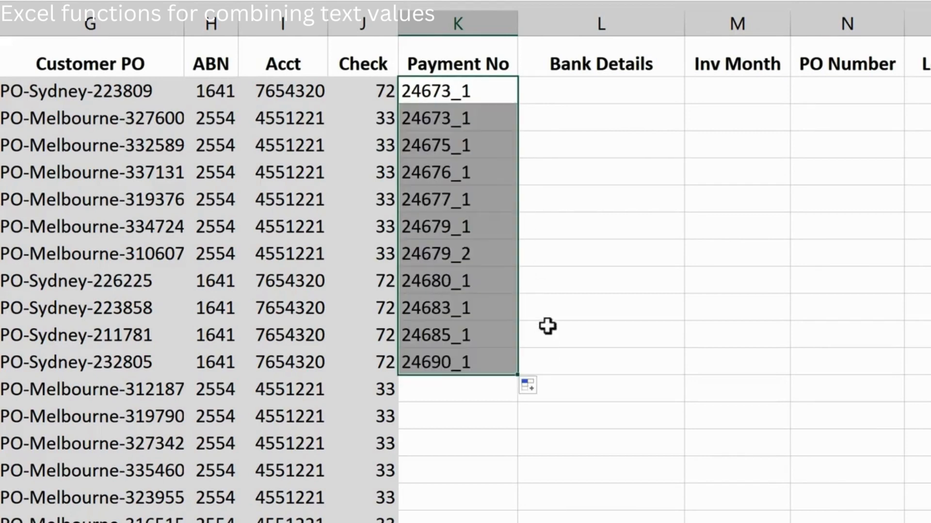
key(ctrl+z)
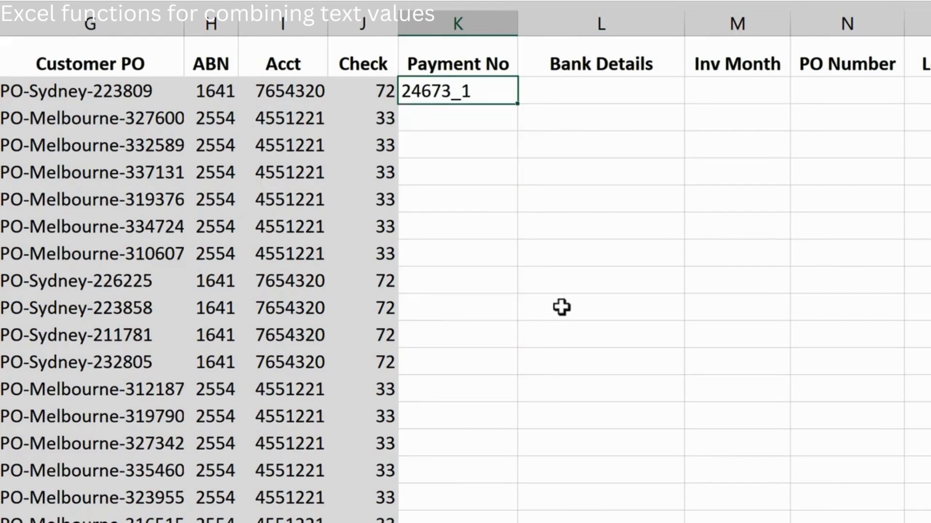
double_click(519, 104)
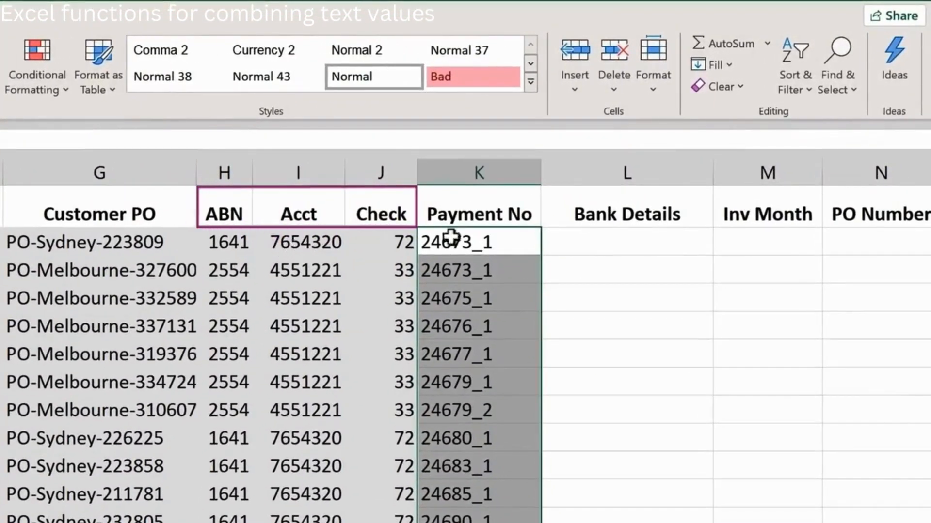
- Enter the formula =H2&I2&J2 in L2 to combine the ABN, Acct and Check values without a separator
click(604, 234)
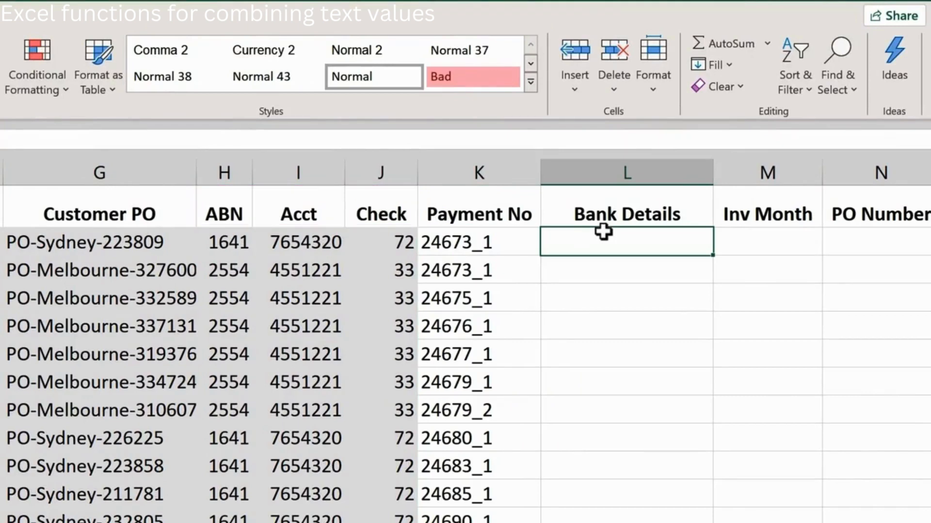
text(=)
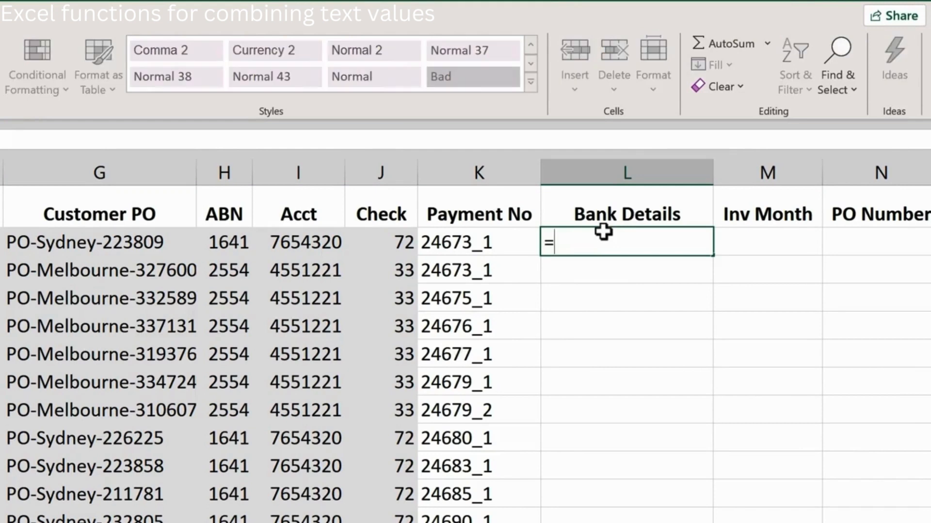
click(222, 242)
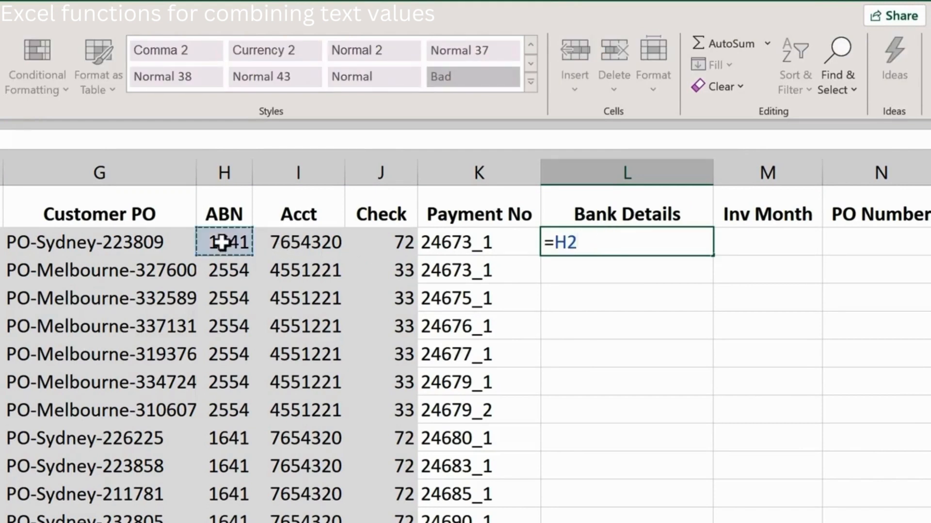
text(&)
click(309, 242)
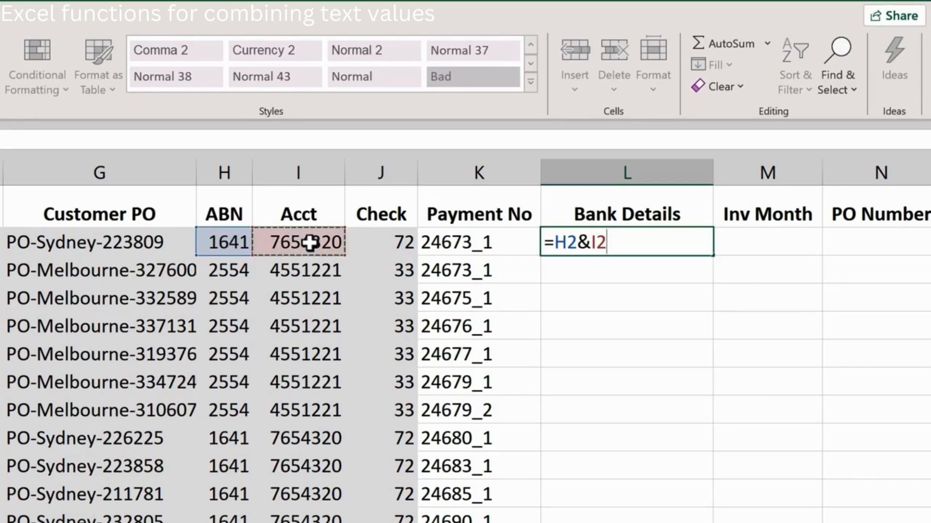
text(&)
click(383, 246)
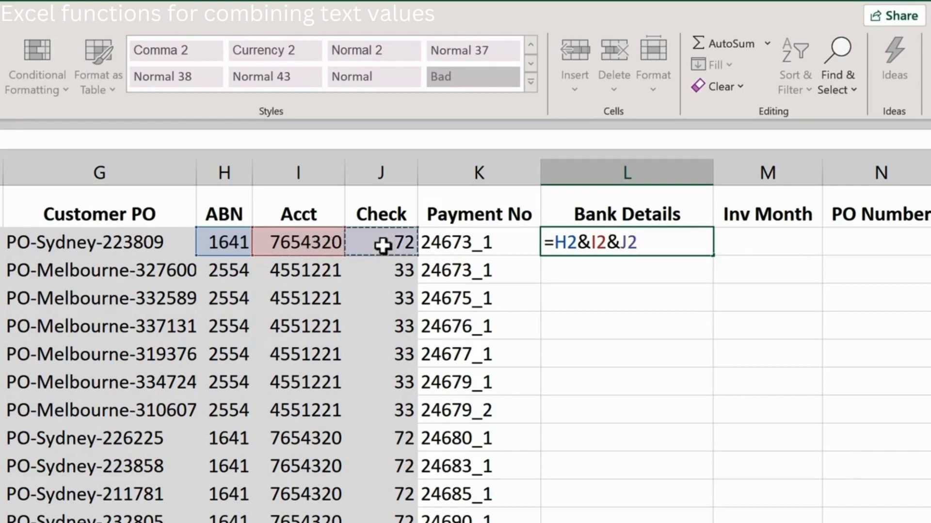
key(Return)
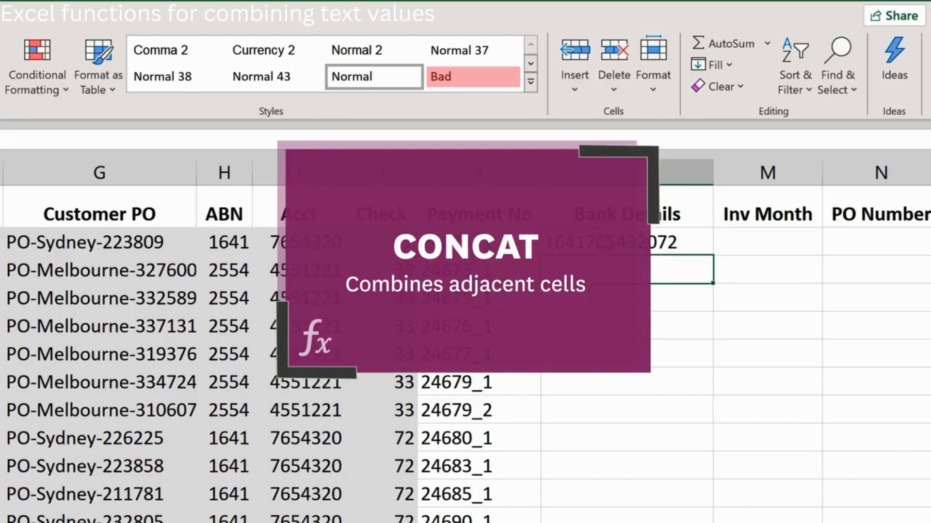
- Replace the Bank Details formula in L2 with a CONCAT function over the range H2:J2
click(604, 243)
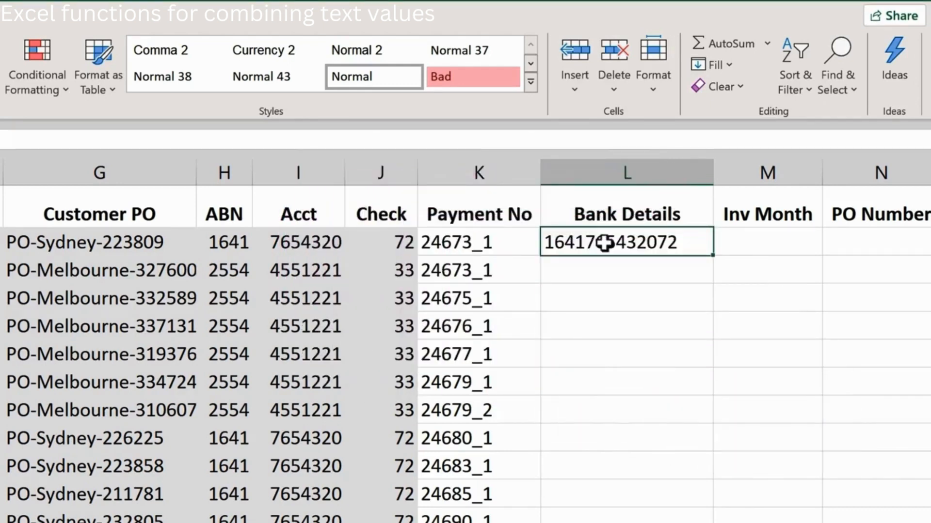
text(=con)
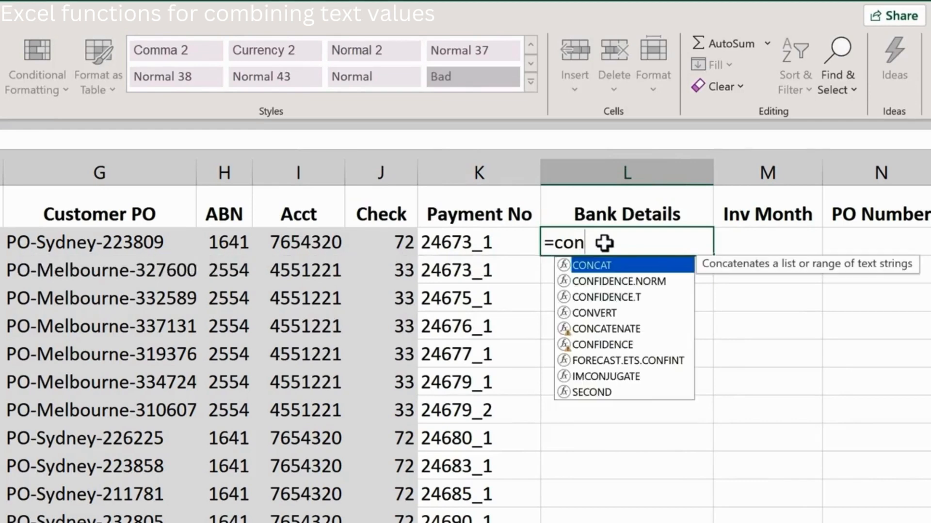
key(Tab)
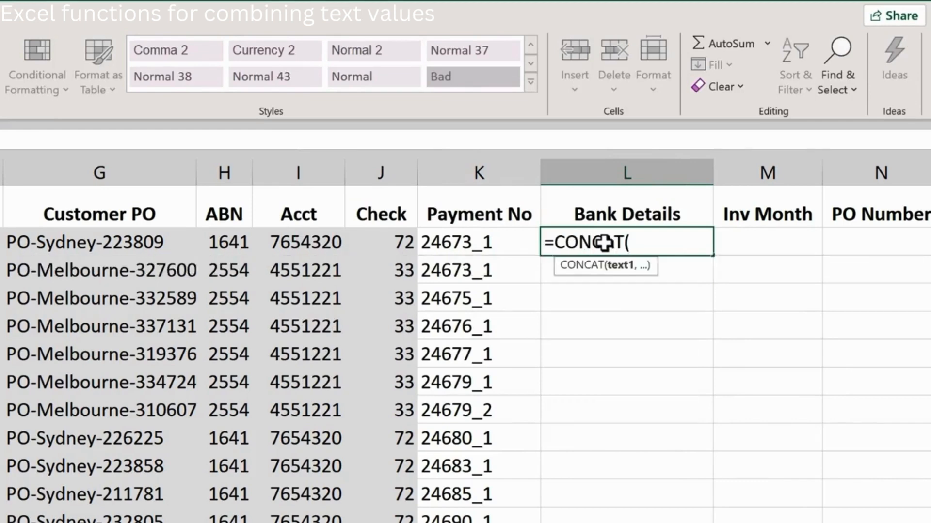
click(235, 242)
drag(247, 242, 378, 236)
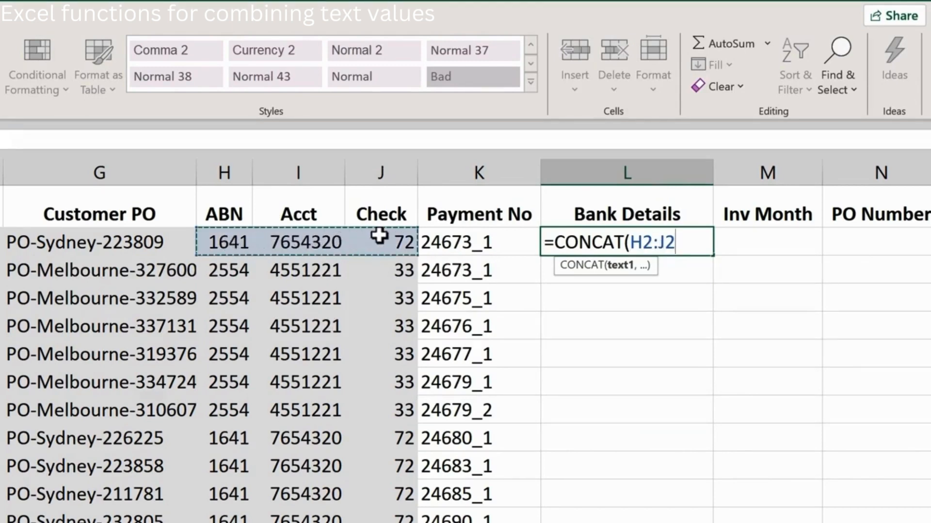
key(Return)
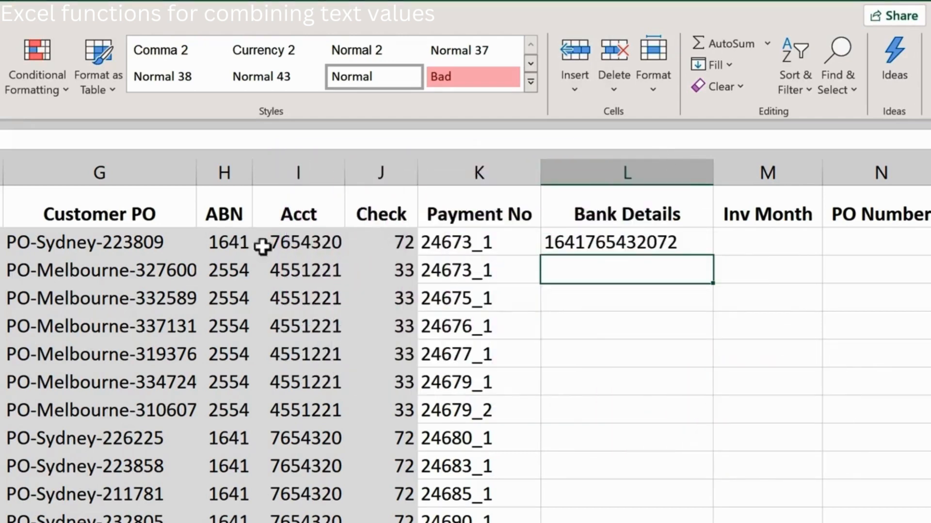
- Replace the L2 formula with =TEXTJOIN("-",TRUE,H2:J2) and fill it down the whole Bank Details column
click(587, 240)
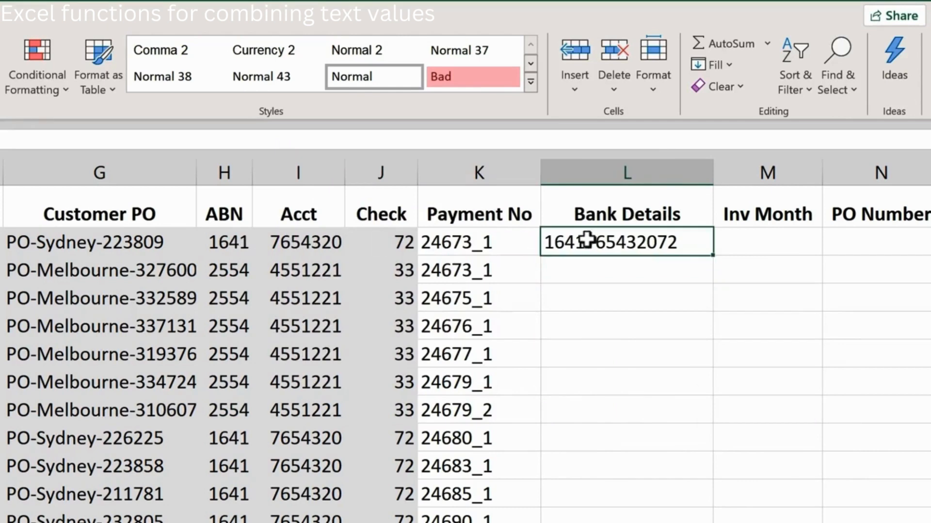
text(=te)
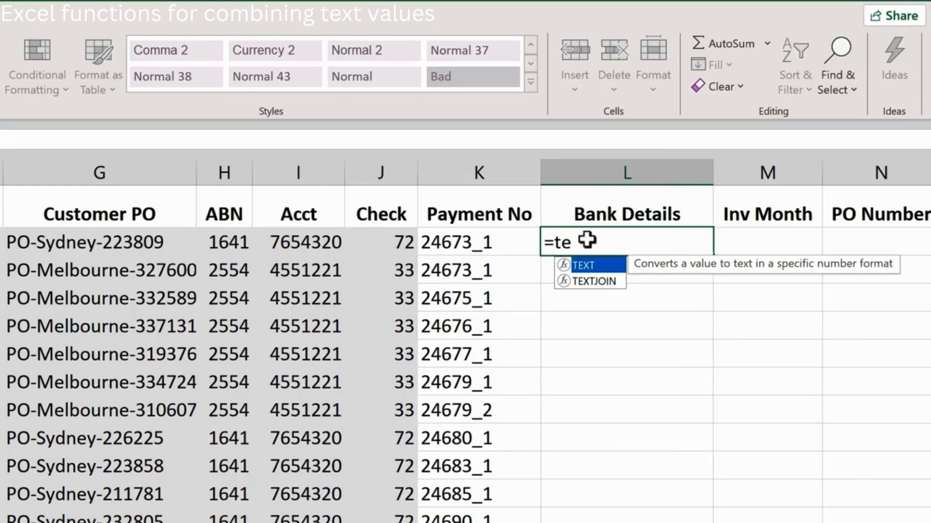
key(Down)
key(Tab)
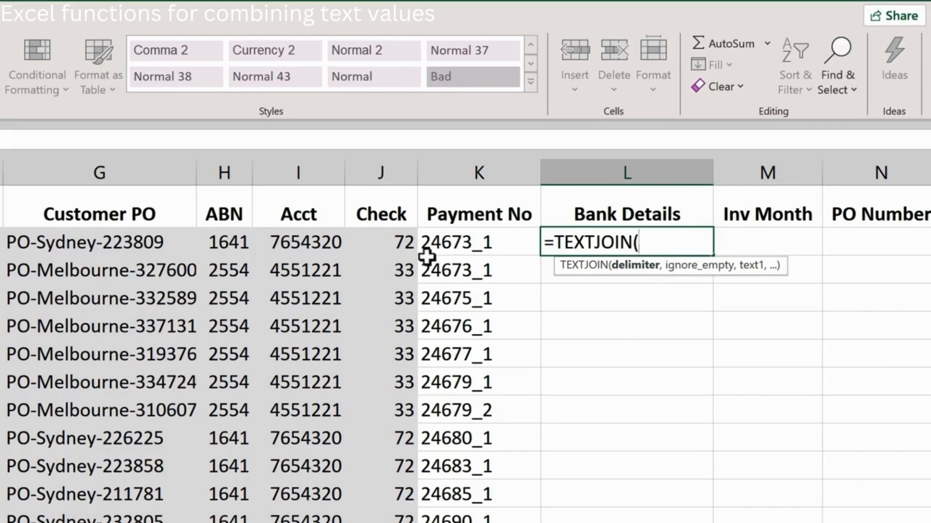
text("-",)
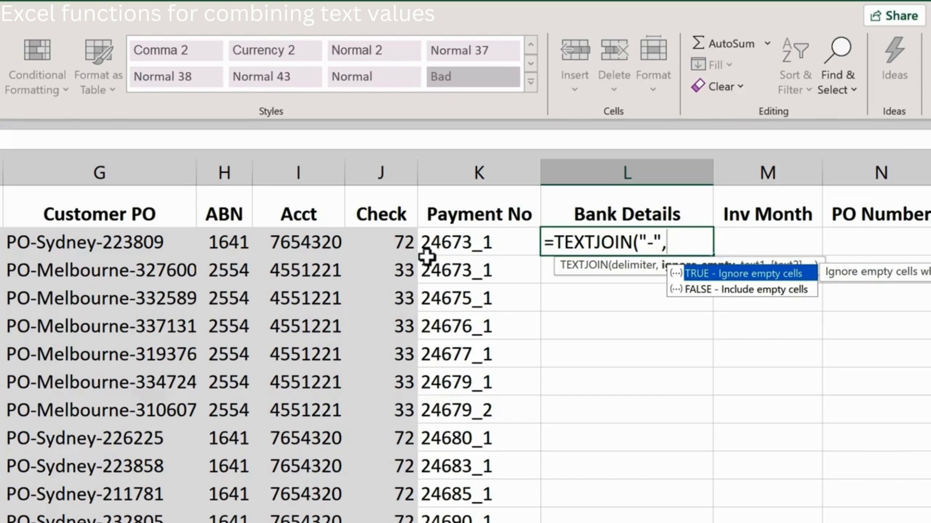
key(Tab)
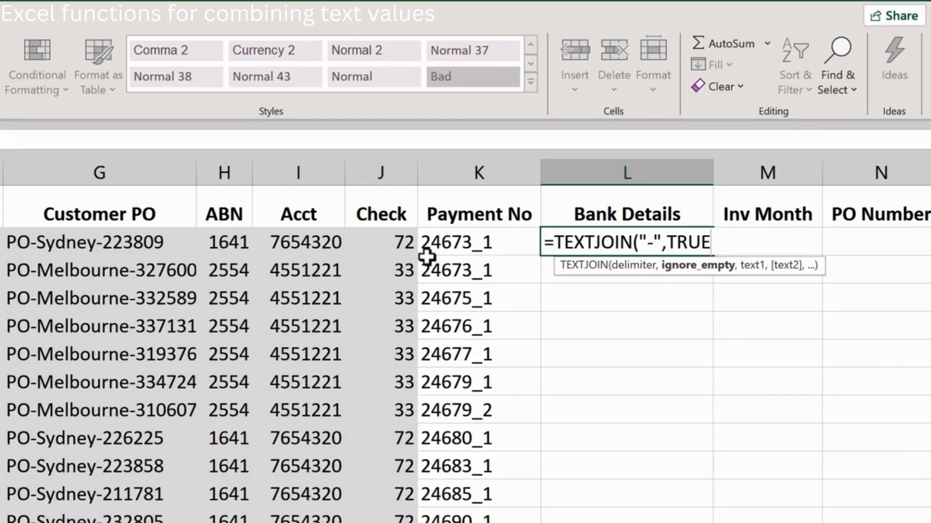
text(,)
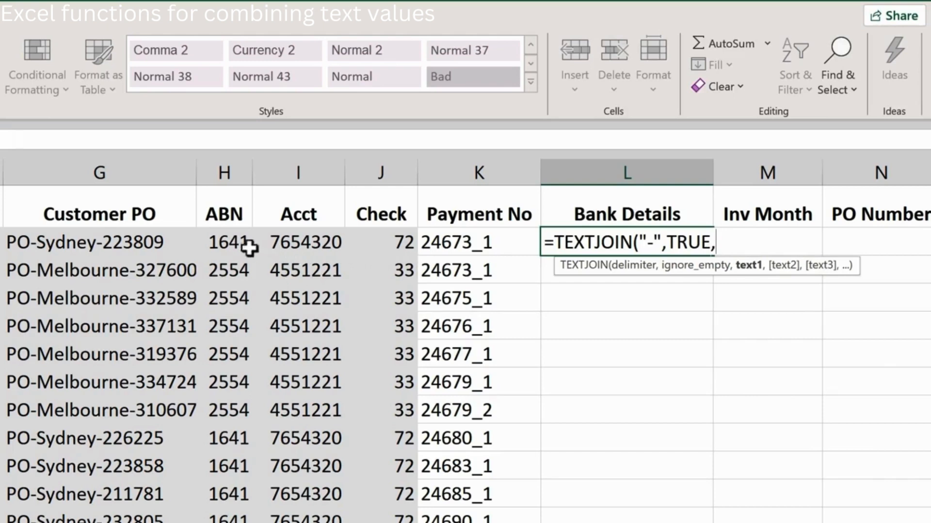
drag(229, 241, 365, 237)
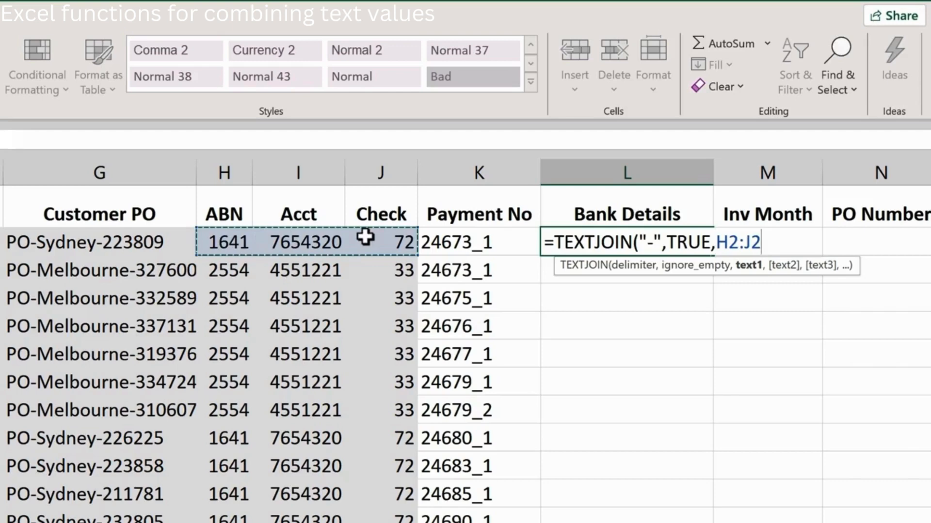
key(Return)
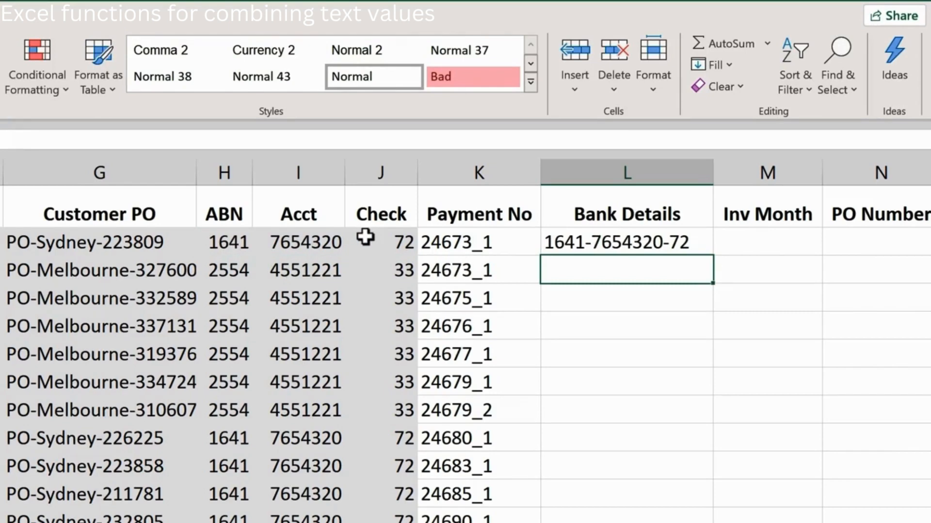
click(617, 243)
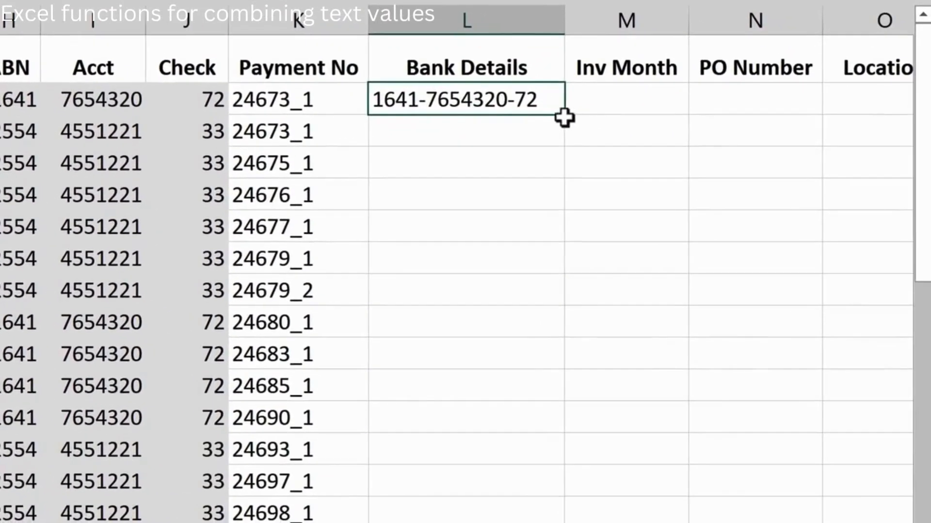
double_click(563, 115)
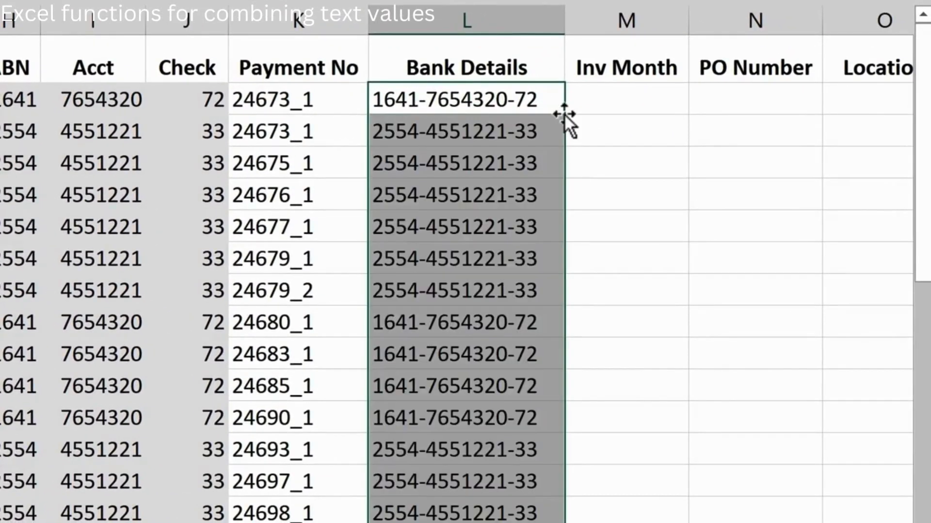